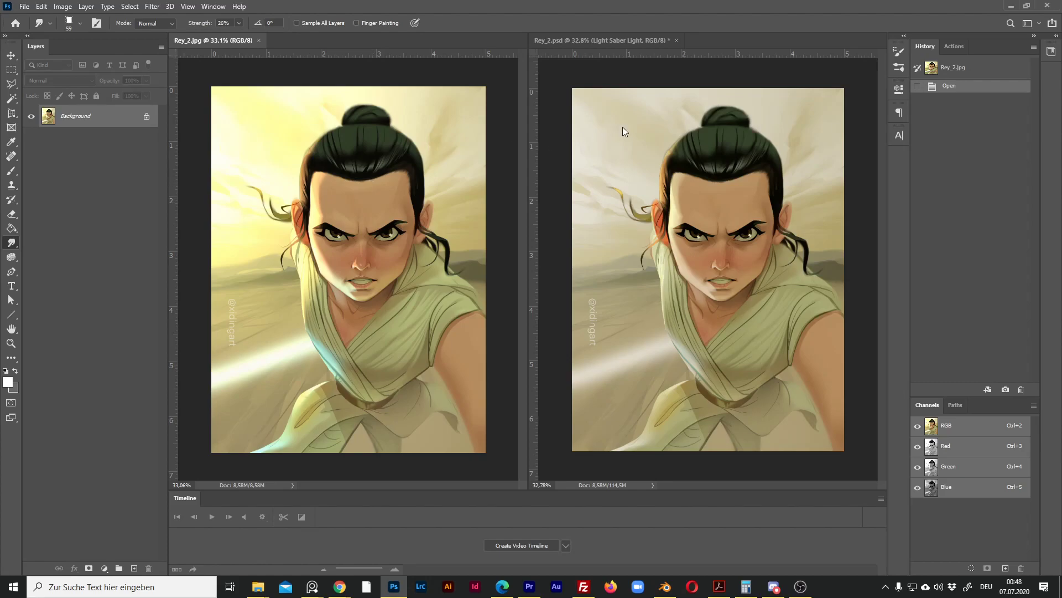
# - Switch to the Rey_2.psd document and set the Light Saber Light layer's blend mode to Linear Dodge (Add)
pyautogui.click(557, 39)
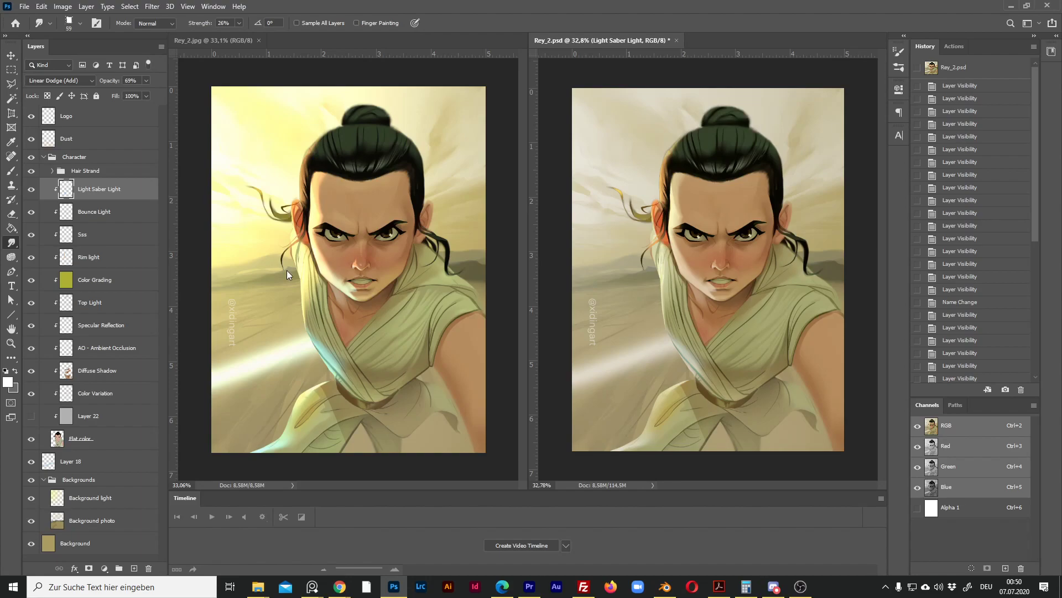
pyautogui.click(81, 79)
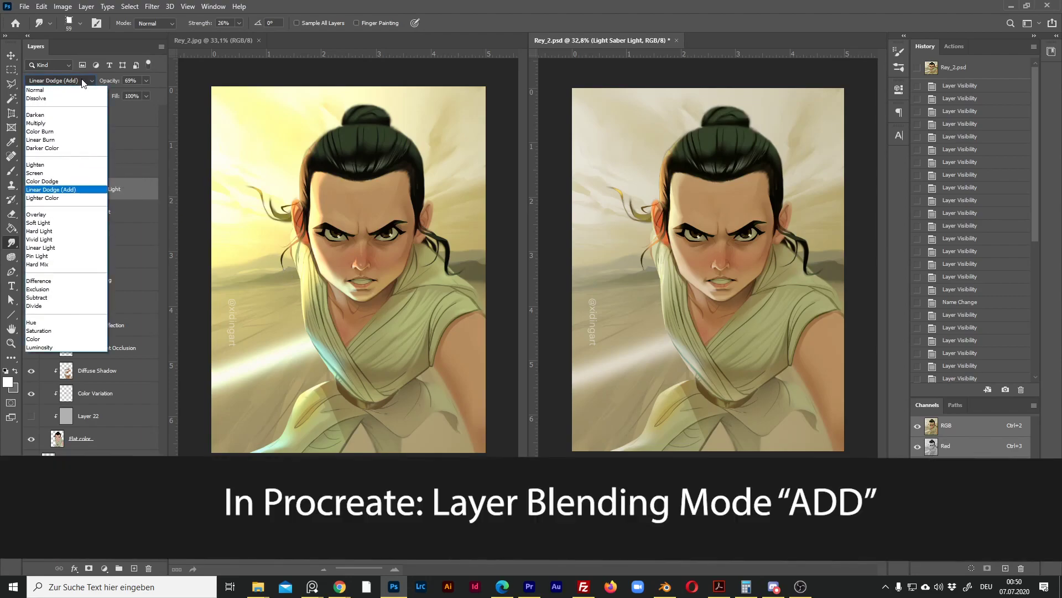
pyautogui.click(91, 190)
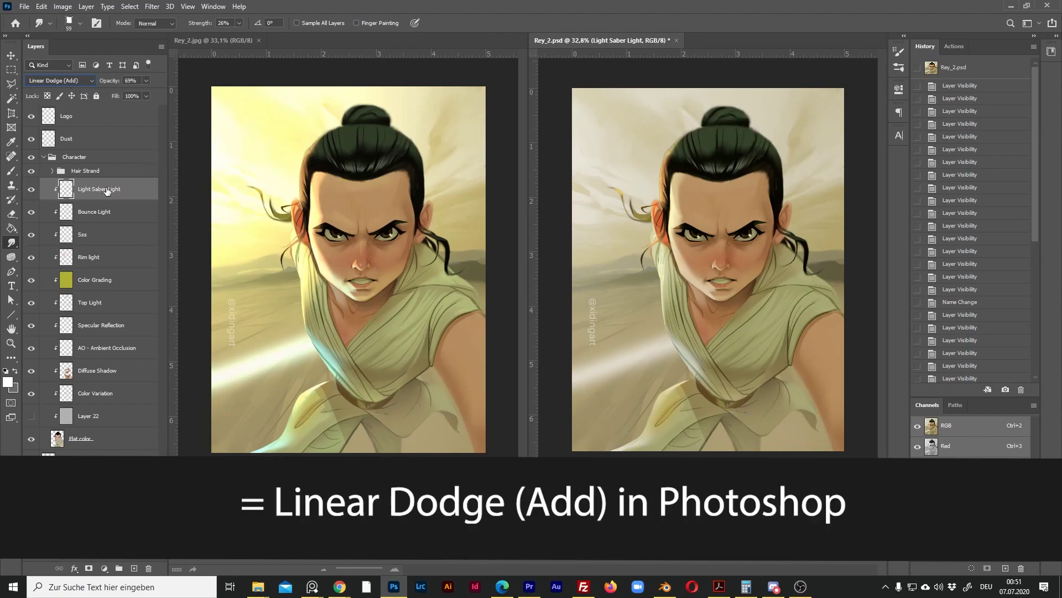
# - Hide and show the Light Saber Light layer repeatedly to compare its effect on the painting
pyautogui.click(31, 191)
pyautogui.click(31, 191)
pyautogui.click(32, 191)
pyautogui.click(31, 191)
pyautogui.click(32, 191)
pyautogui.click(32, 191)
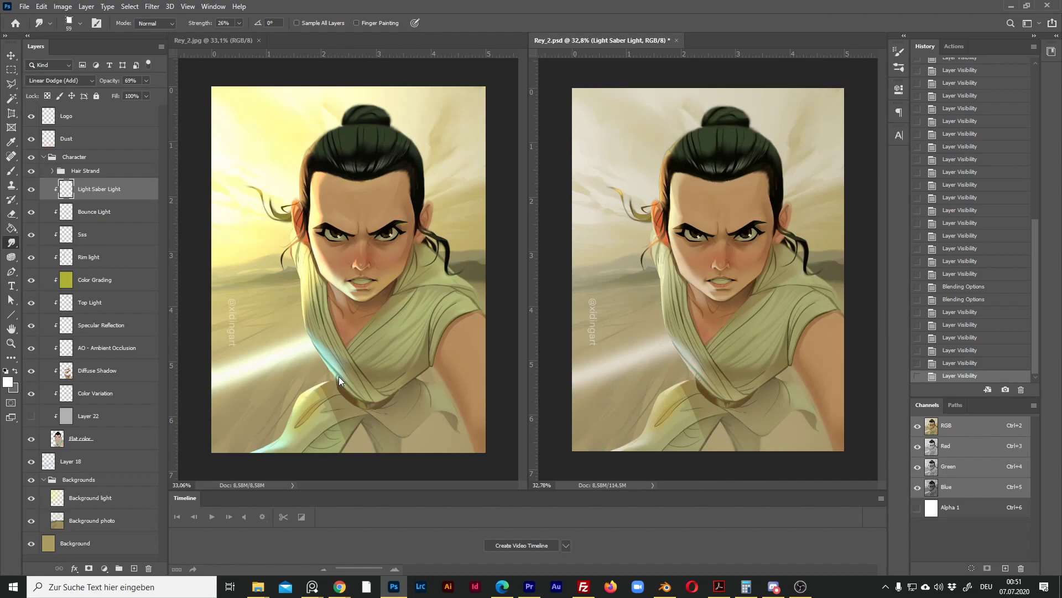
# - Turn off Transparency Shapes Layer in the Light Saber Light layer's advanced blending options
pyautogui.doubleClick(140, 190)
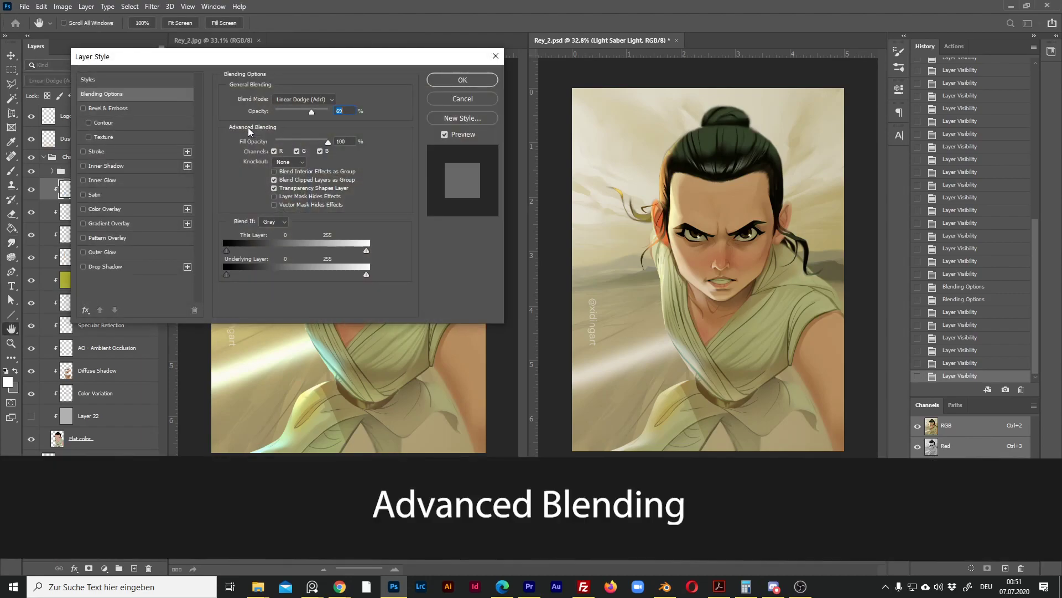
pyautogui.click(291, 188)
pyautogui.click(470, 79)
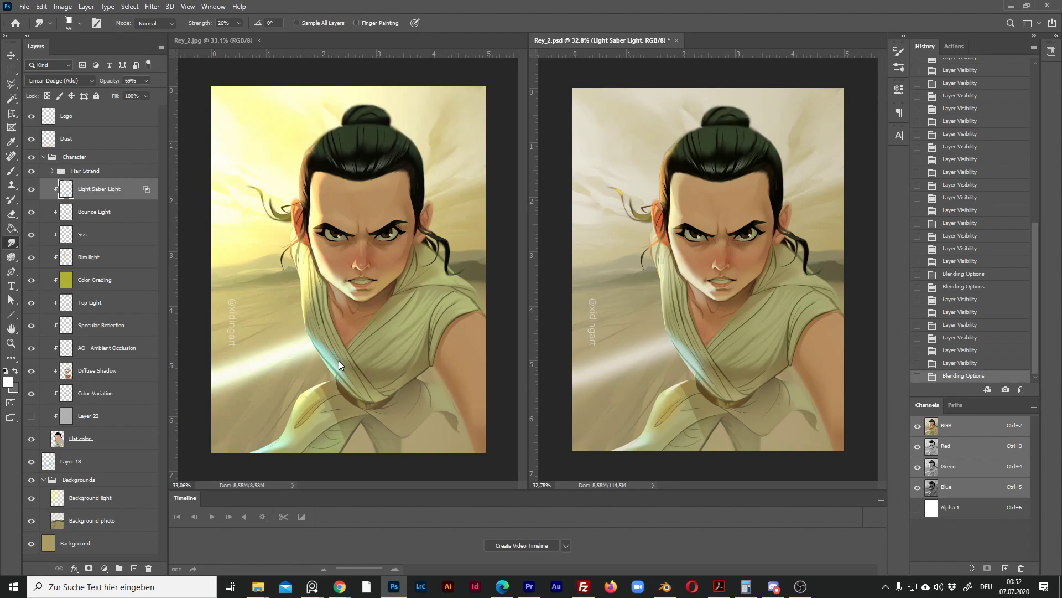
# - Select the Bounce Light layer and toggle its visibility several times to compare its effect
pyautogui.click(119, 213)
pyautogui.click(31, 212)
pyautogui.click(32, 211)
pyautogui.click(31, 212)
pyautogui.click(31, 212)
pyautogui.click(31, 212)
pyautogui.click(32, 212)
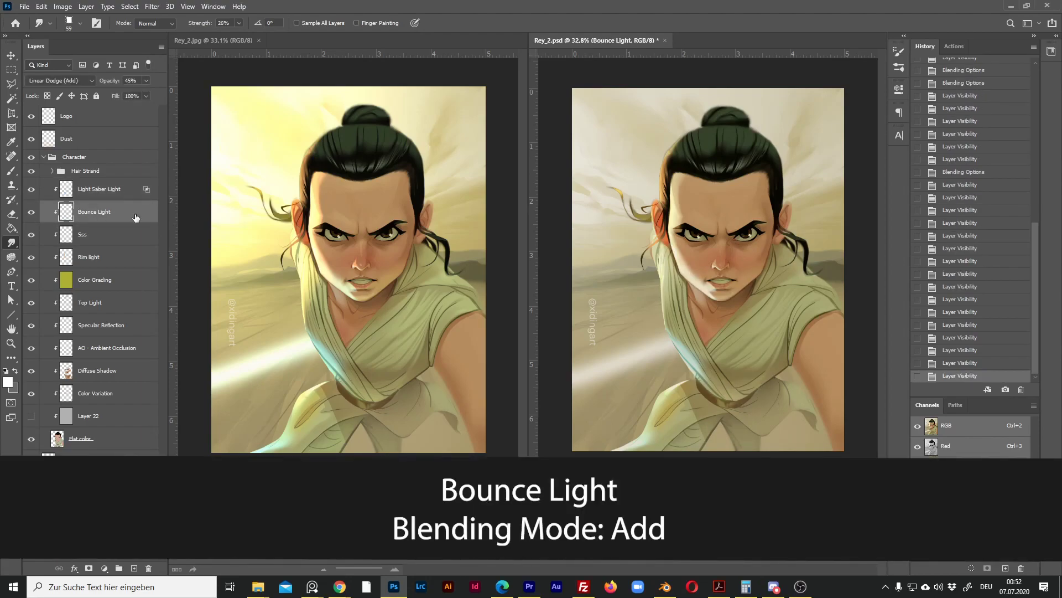
# - Turn off Transparency Shapes Layer in the Bounce Light layer's blending options, and check the effect by hiding and showing the layer
pyautogui.doubleClick(135, 218)
pyautogui.click(460, 81)
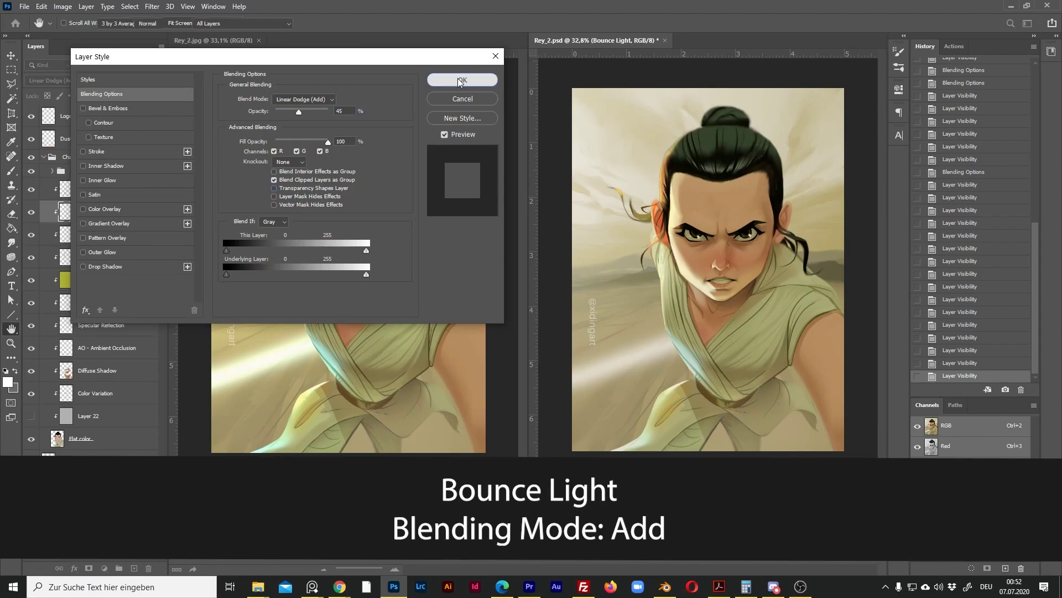
pyautogui.click(31, 212)
pyautogui.click(32, 212)
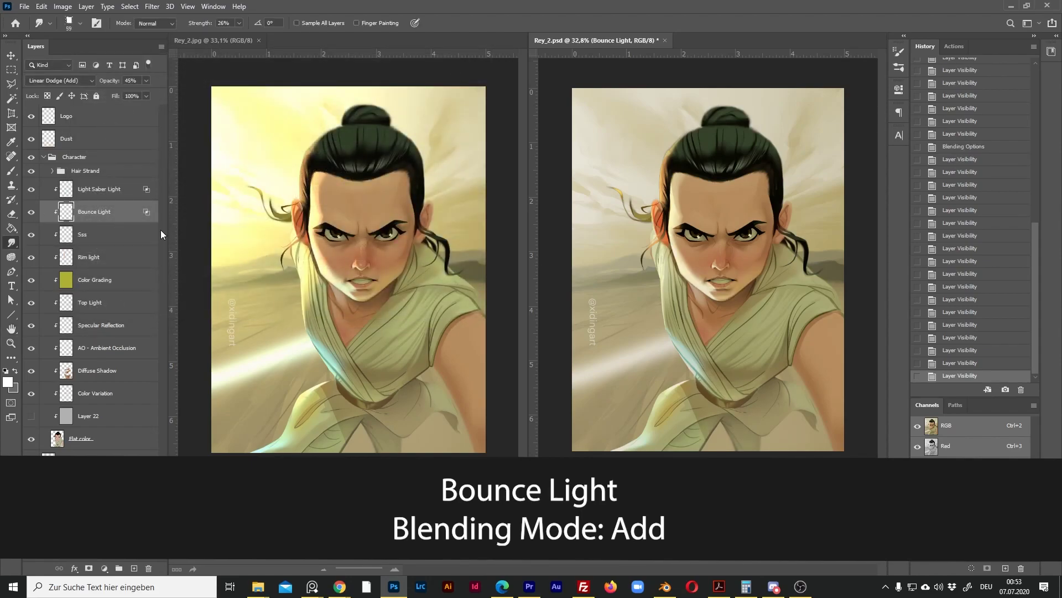
# - Select the Sss layer and toggle its visibility repeatedly to examine the subsurface scattering effect
pyautogui.click(104, 238)
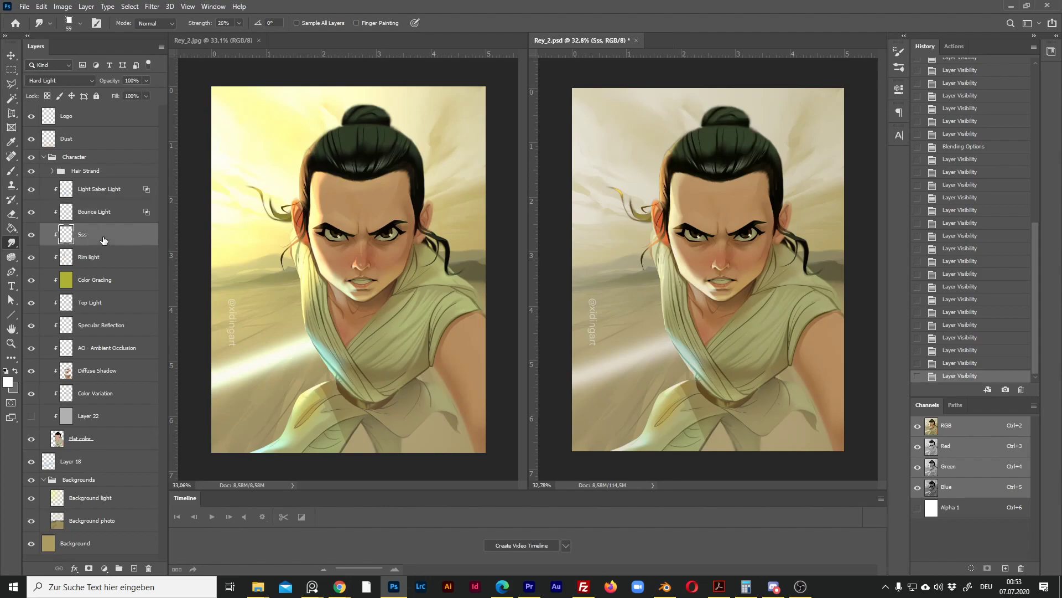
pyautogui.click(32, 235)
pyautogui.click(31, 235)
pyautogui.click(34, 237)
pyautogui.click(34, 236)
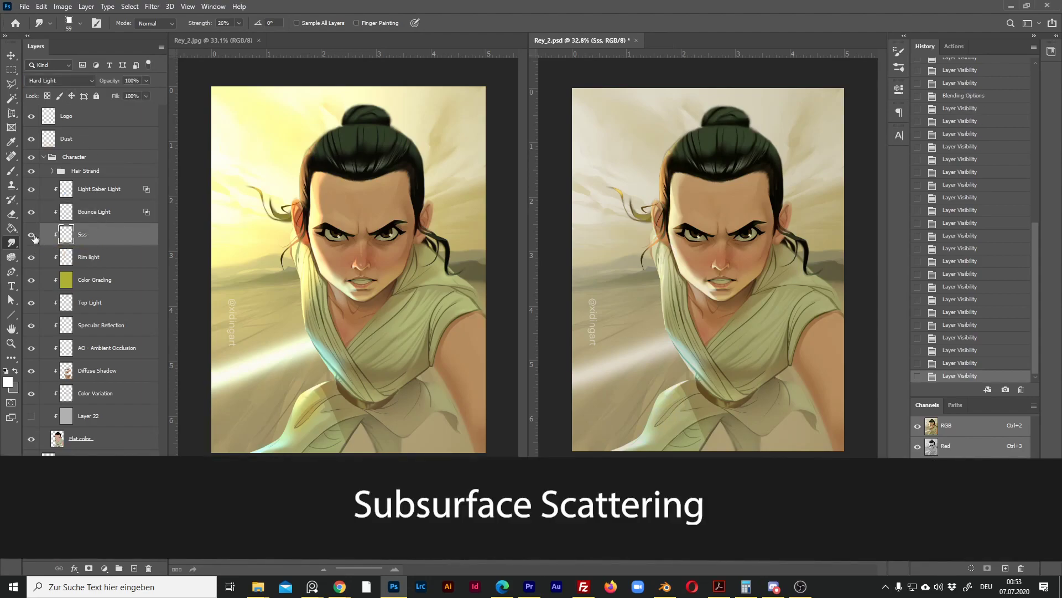
pyautogui.click(34, 237)
pyautogui.click(34, 237)
pyautogui.click(33, 237)
pyautogui.click(34, 237)
# - Set the Sss layer's blend mode to Hard Light and review its blending options, keeping Transparency Shapes Layer enabled
pyautogui.click(60, 80)
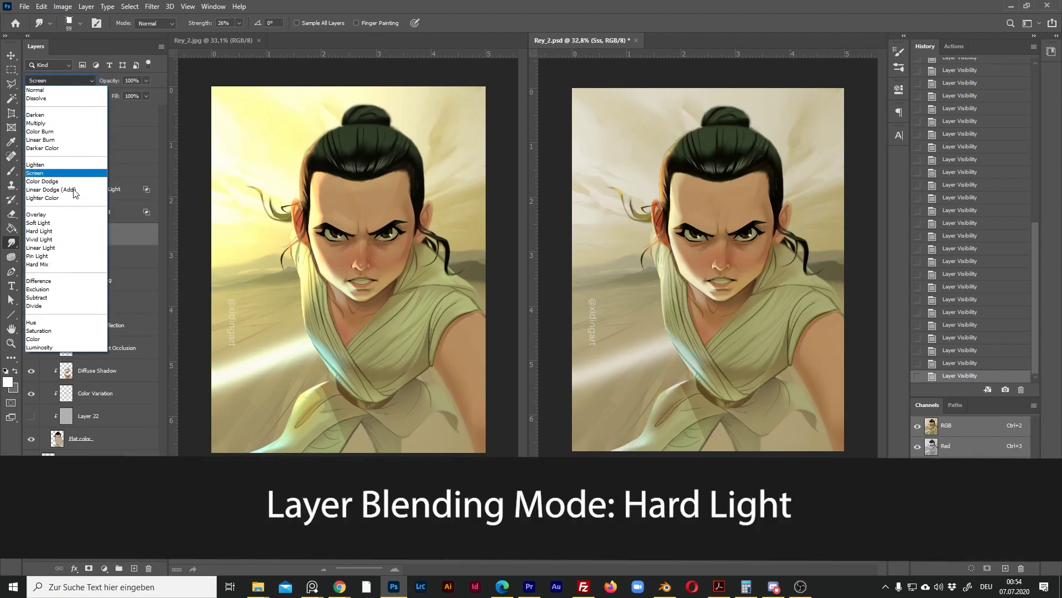
pyautogui.click(79, 232)
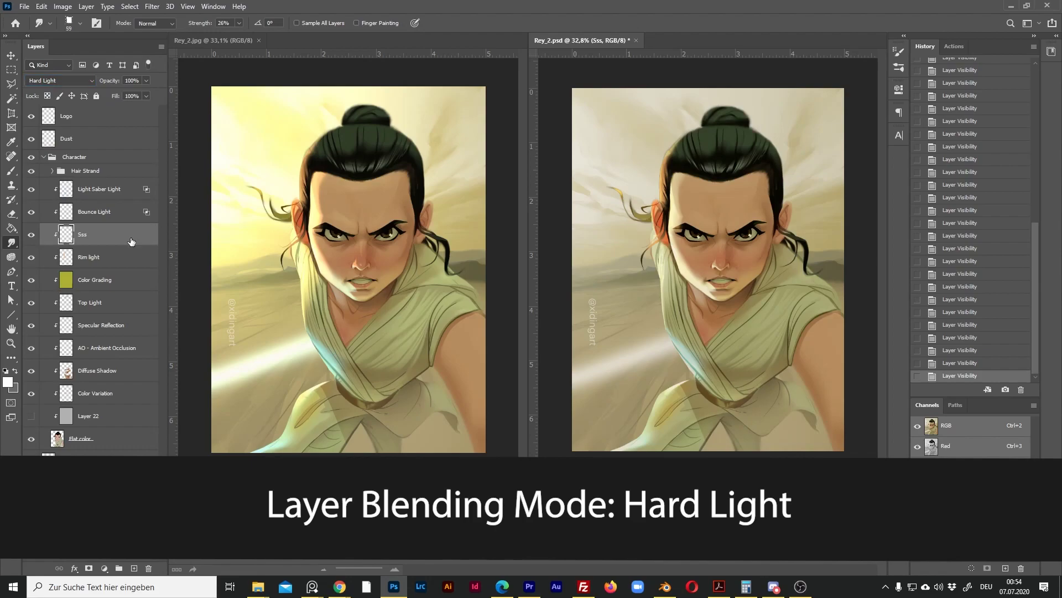
pyautogui.doubleClick(139, 234)
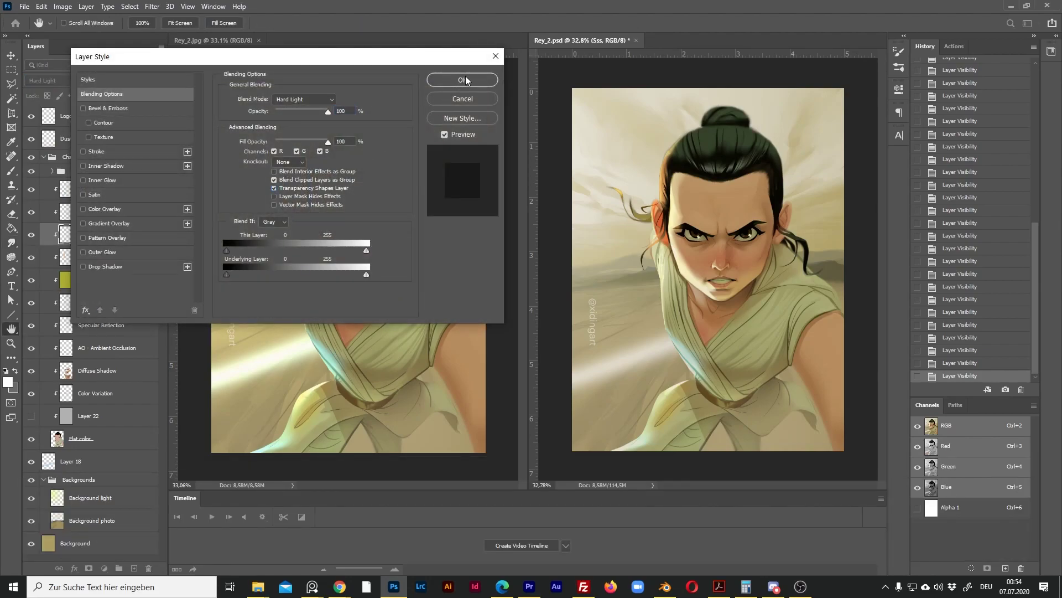
pyautogui.click(466, 77)
# - Preview the Rim light layer hidden and shown, and turn off Transparency Shapes Layer in its blending options
pyautogui.click(108, 259)
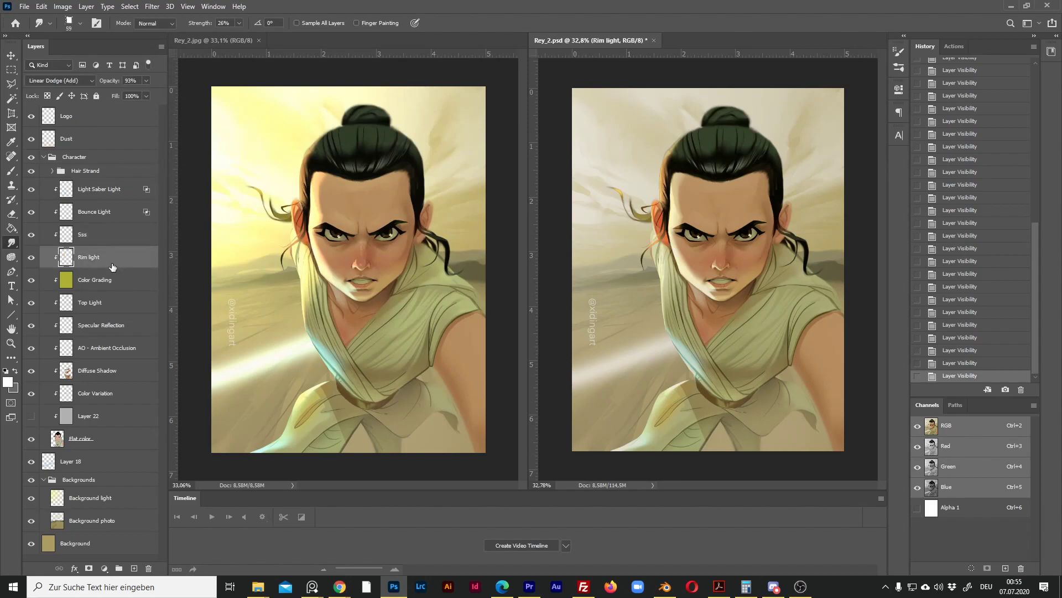
pyautogui.click(31, 257)
pyautogui.click(31, 258)
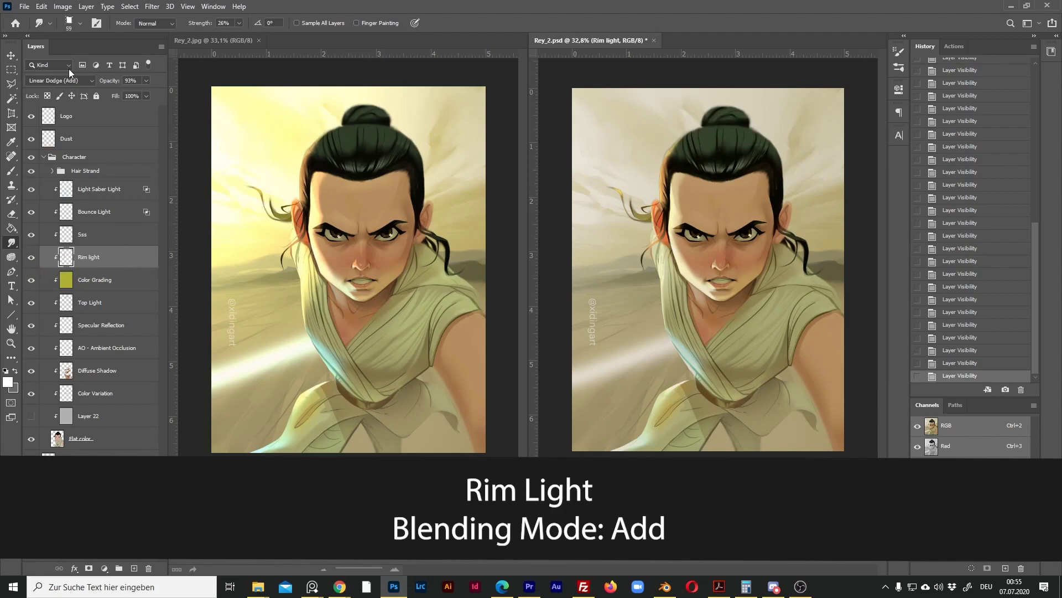
pyautogui.doubleClick(146, 263)
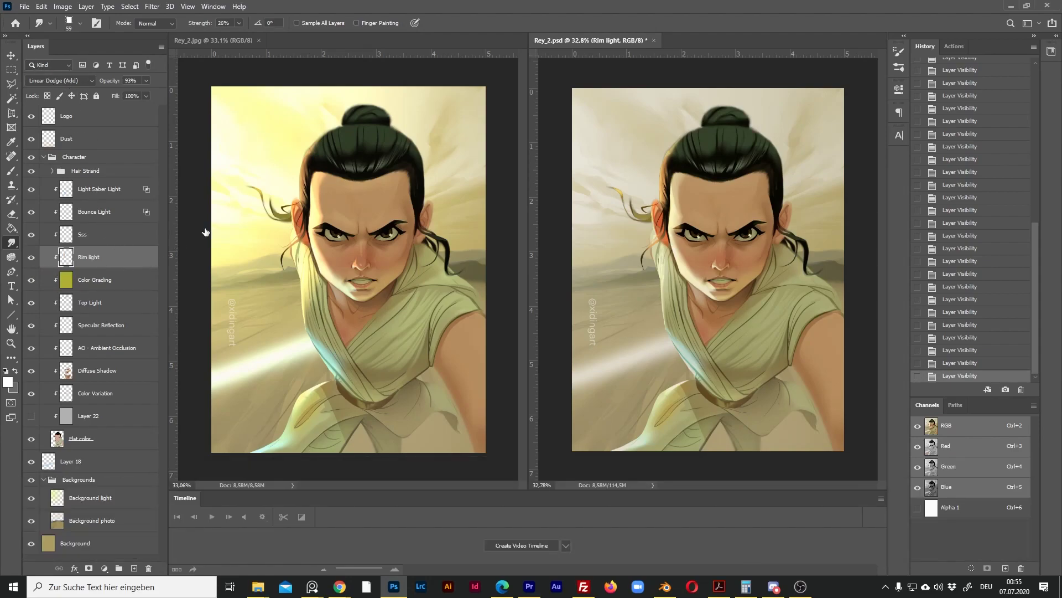
pyautogui.press('Return')
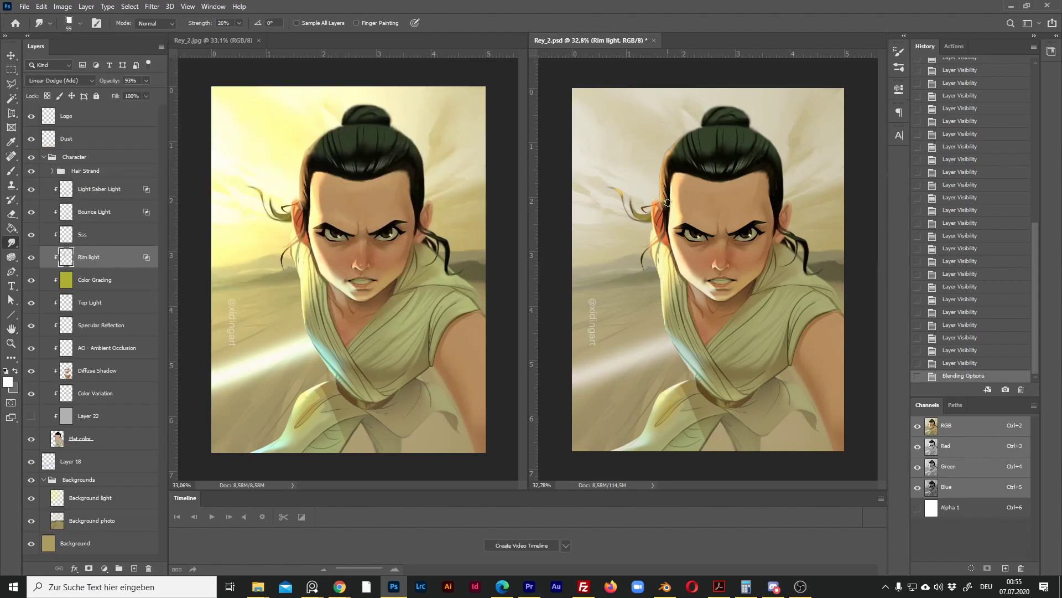
# - Select the Color Grading layer and toggle its visibility several times to compare its effect on the character
pyautogui.click(117, 285)
pyautogui.click(32, 280)
pyautogui.click(32, 280)
pyautogui.click(31, 281)
pyautogui.click(32, 281)
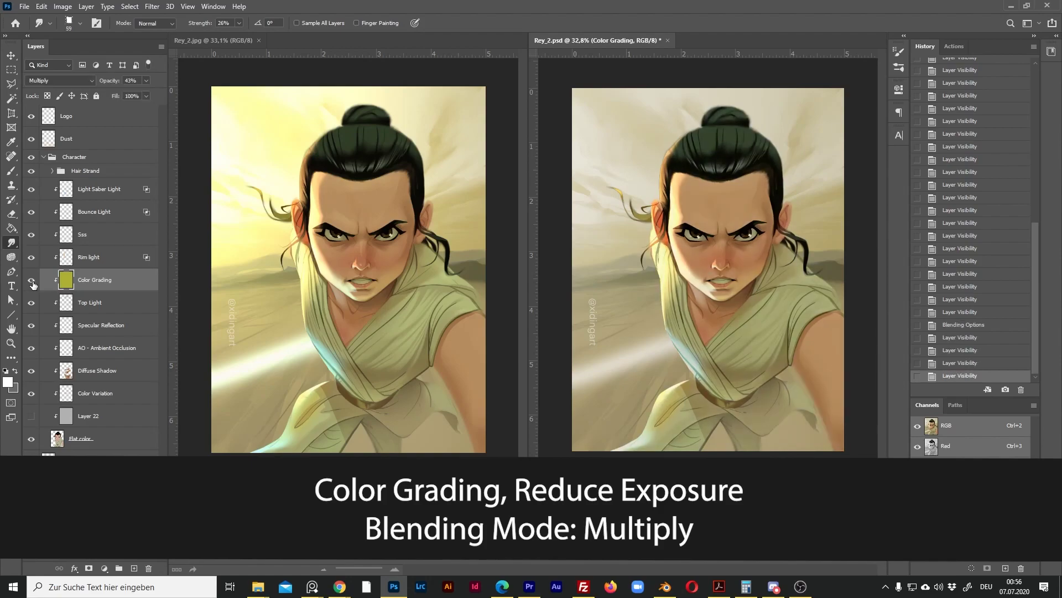
pyautogui.click(32, 280)
pyautogui.click(31, 281)
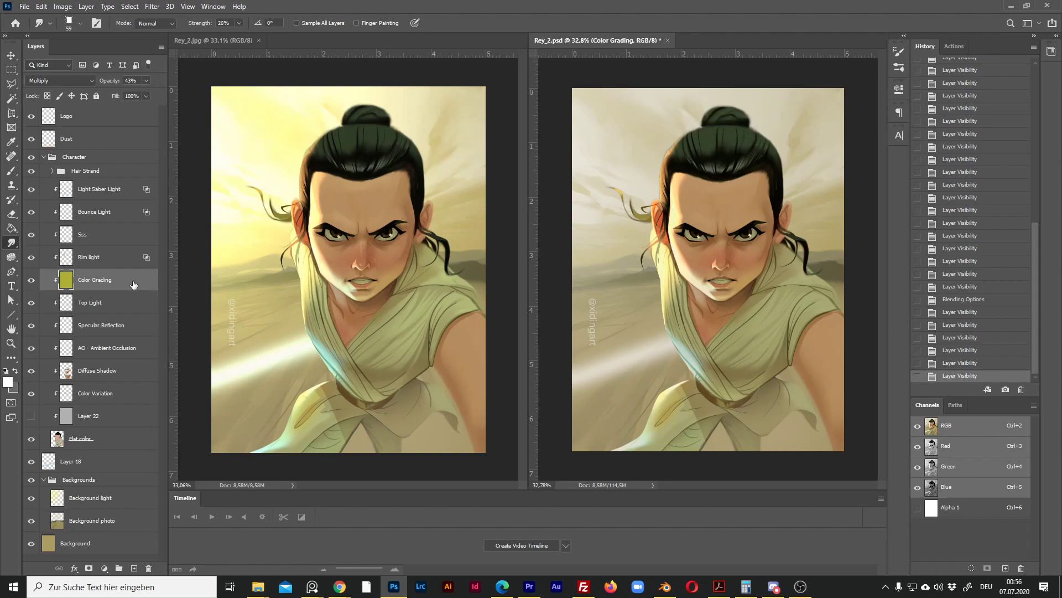
# - Select the Top Light layer and hide and show it to examine the sky light on the character
pyautogui.click(110, 303)
pyautogui.click(31, 303)
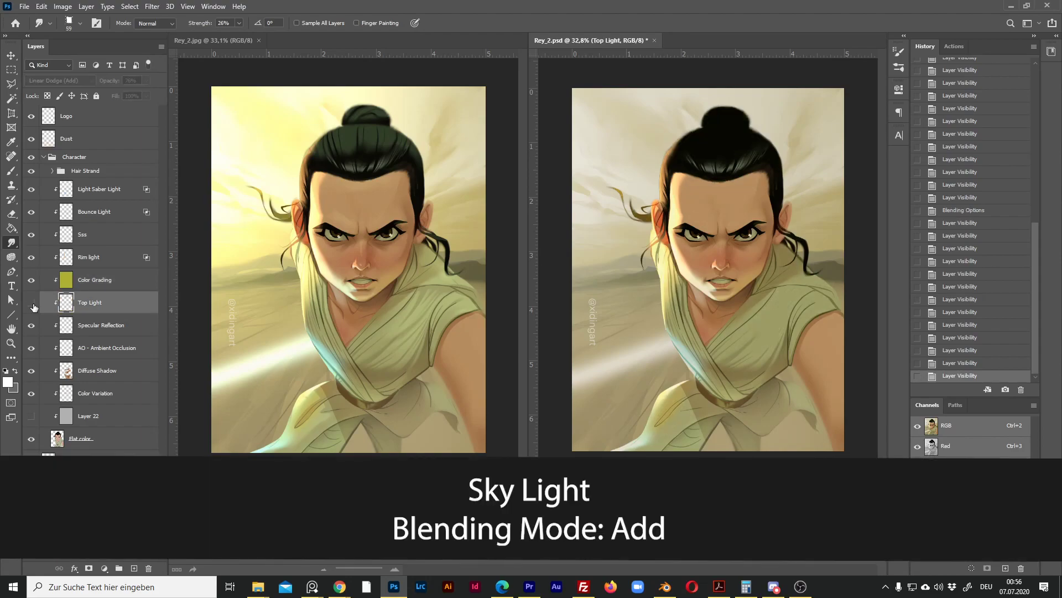
pyautogui.click(31, 303)
pyautogui.click(32, 303)
pyautogui.click(32, 303)
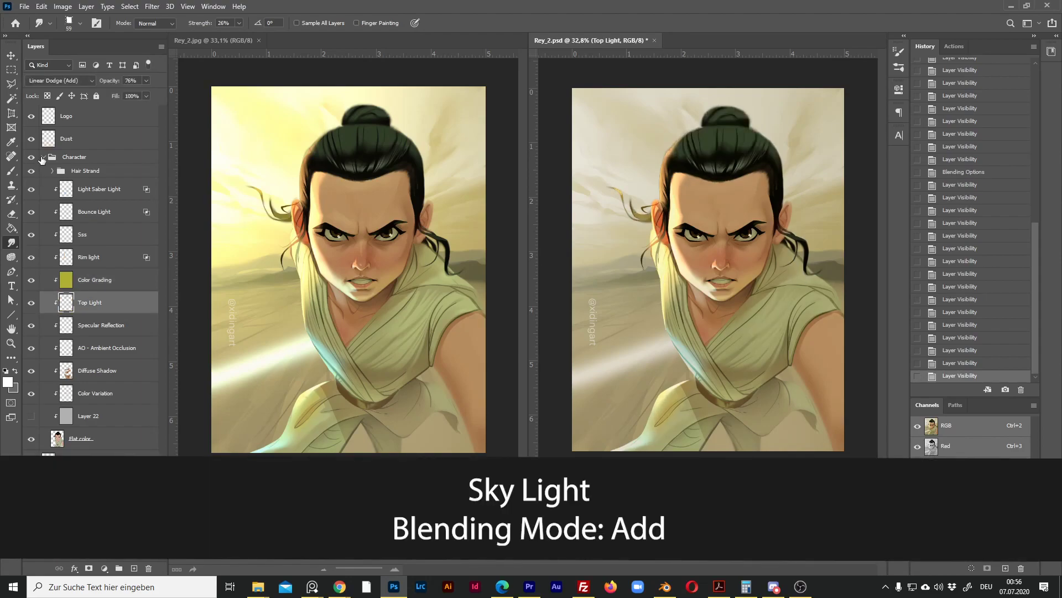
# - Turn off Transparency Shapes Layer in the Top Light layer's blending options
pyautogui.doubleClick(135, 307)
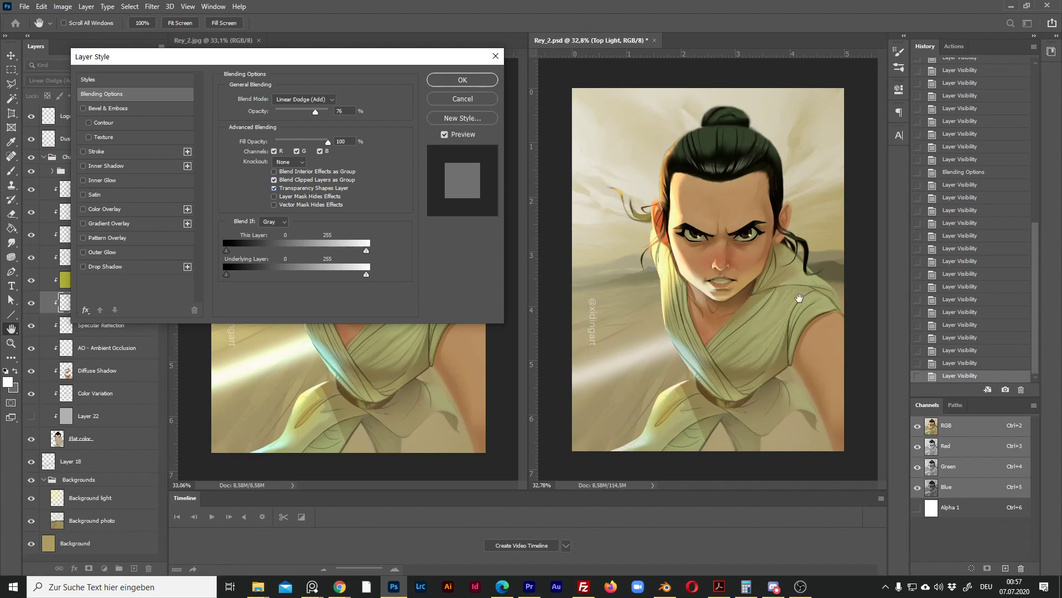
pyautogui.click(281, 189)
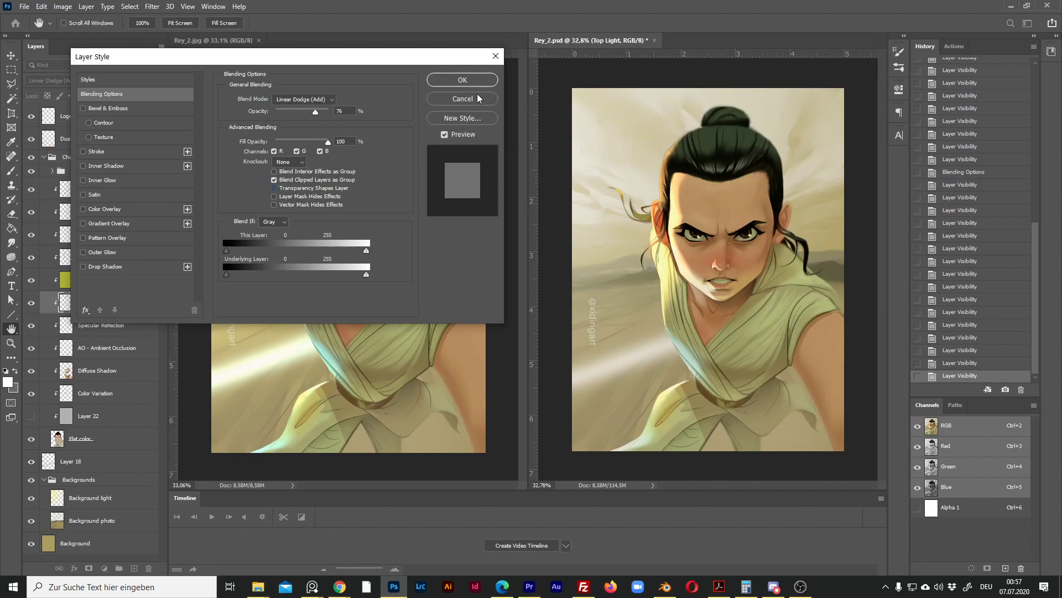
pyautogui.click(478, 80)
# - Select the Specular Reflection layer and toggle its visibility several times to compare the highlights
pyautogui.click(125, 331)
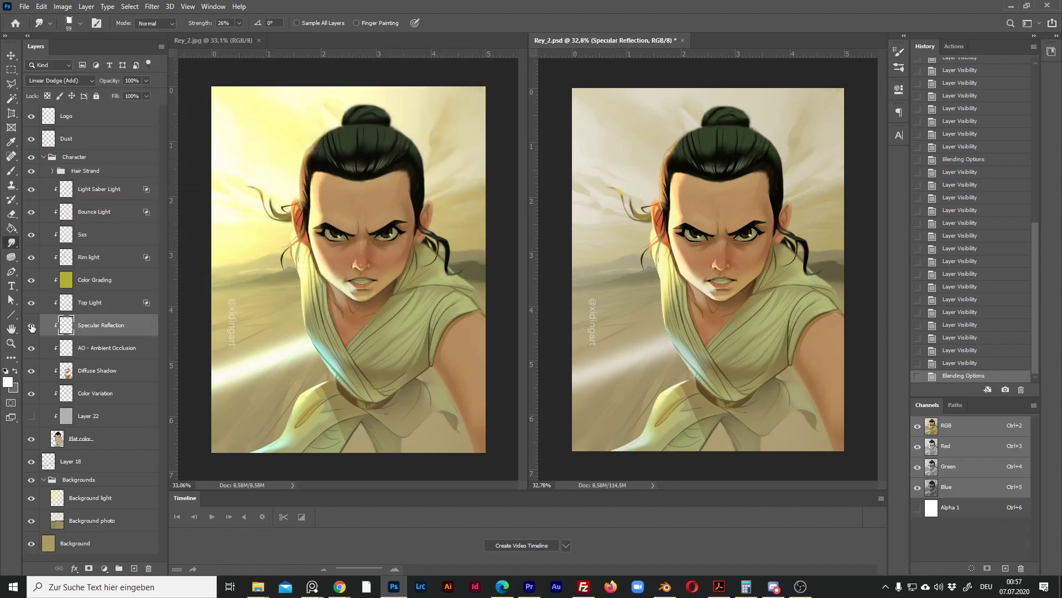
pyautogui.click(31, 326)
pyautogui.click(34, 329)
pyautogui.click(34, 330)
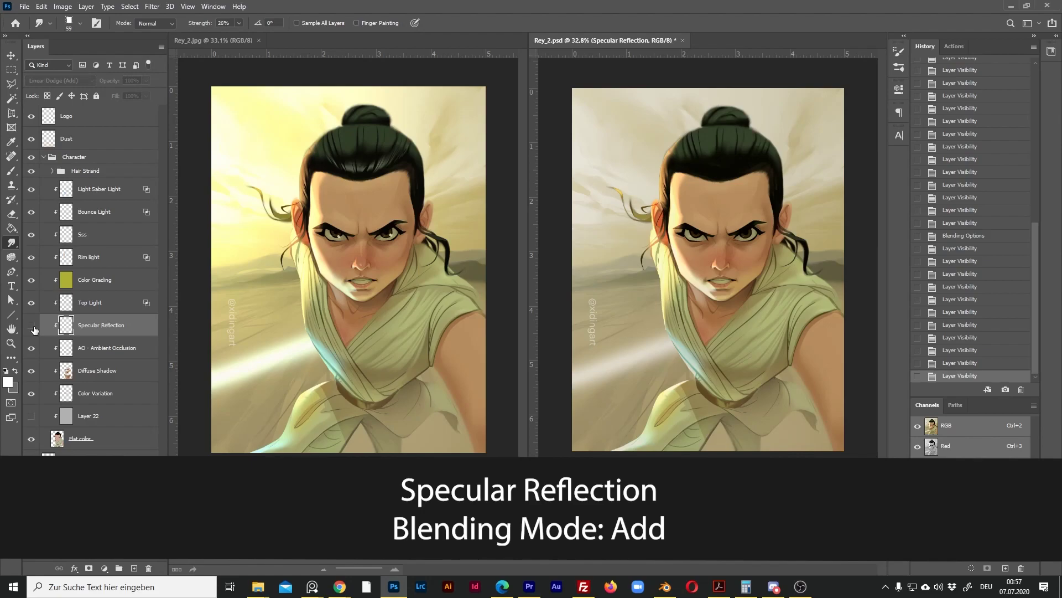
pyautogui.click(34, 329)
pyautogui.click(34, 329)
pyautogui.click(34, 329)
# - Turn off Transparency Shapes Layer in the Specular Reflection layer's blending options
pyautogui.doubleClick(141, 326)
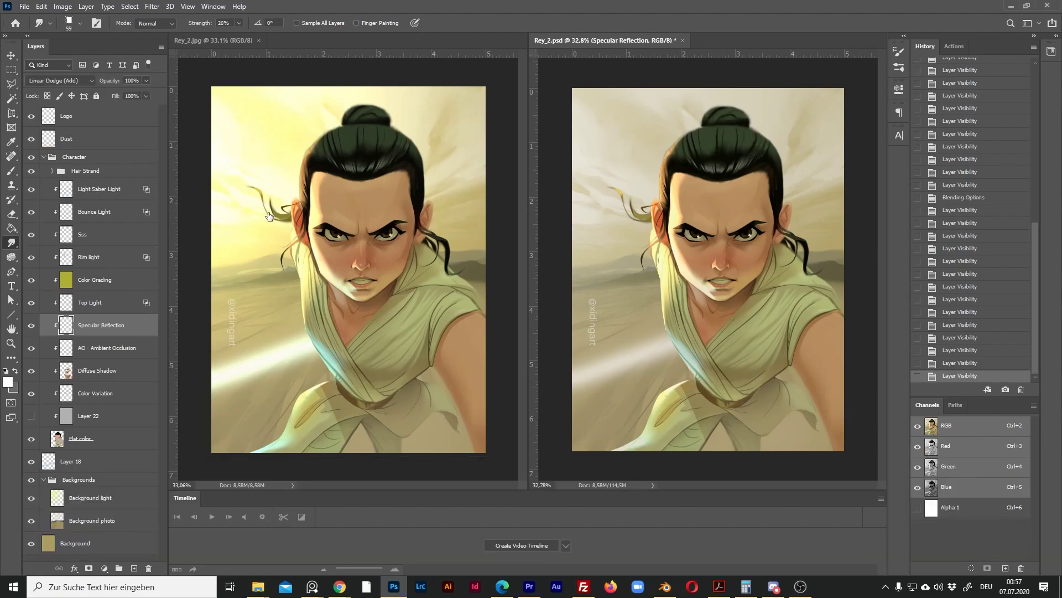
pyautogui.click(299, 188)
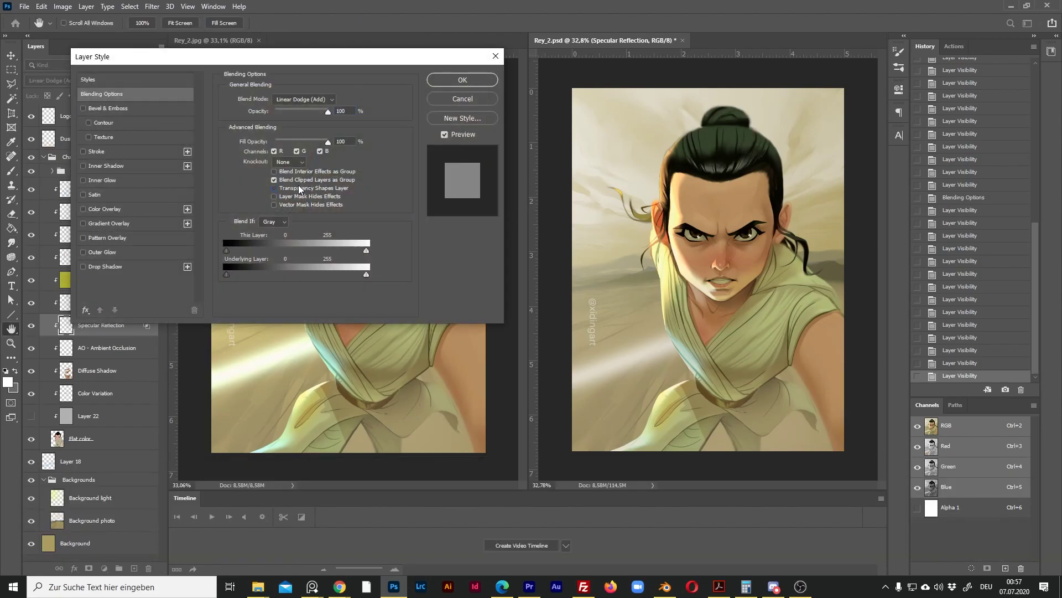
pyautogui.click(453, 81)
# - Select the AO - Ambient Occlusion layer and hide and show it to examine the ambient light shadows
pyautogui.click(122, 354)
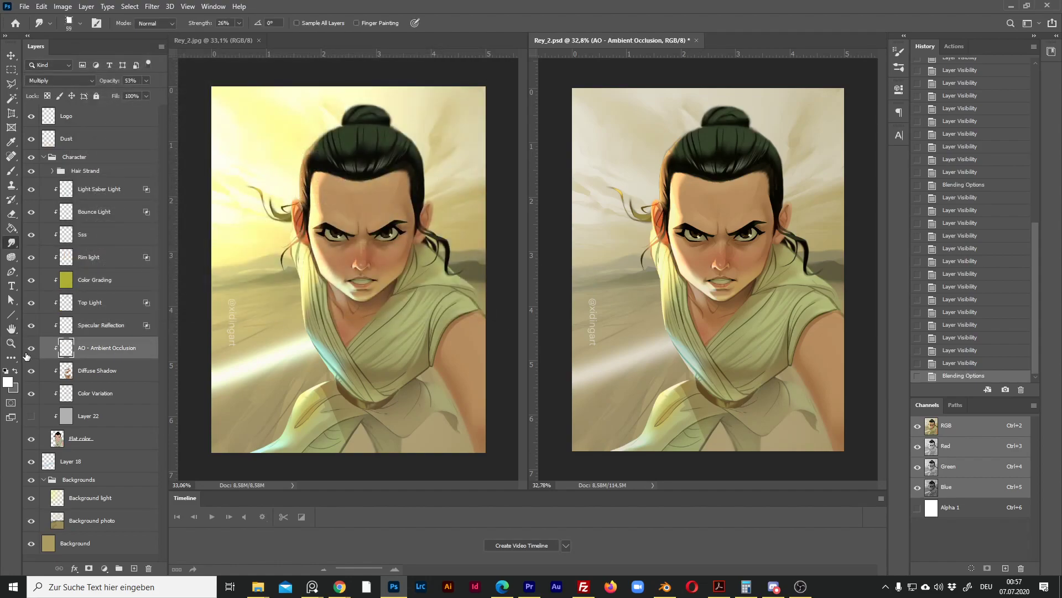
pyautogui.click(31, 348)
pyautogui.click(31, 348)
pyautogui.click(31, 349)
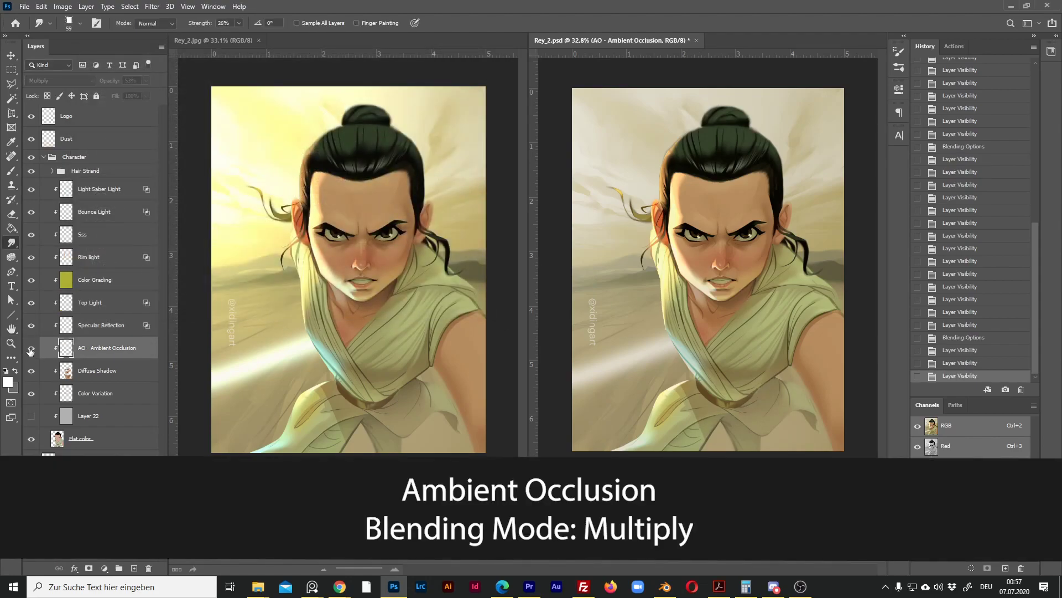
pyautogui.click(31, 349)
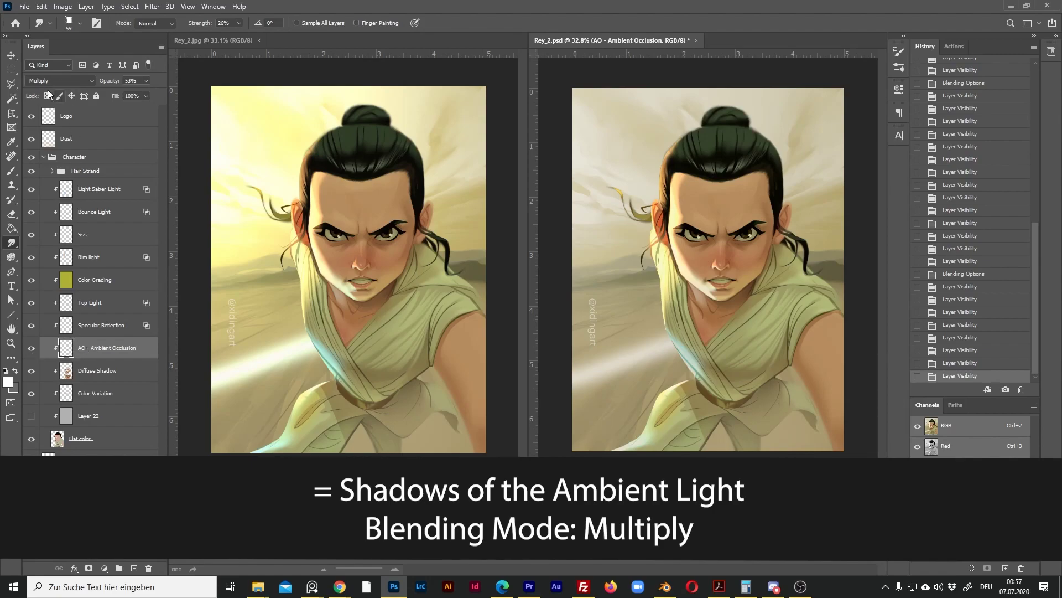
# - Select the Diffuse Shadow layer and toggle its visibility to compare the character with and without shading
pyautogui.click(83, 368)
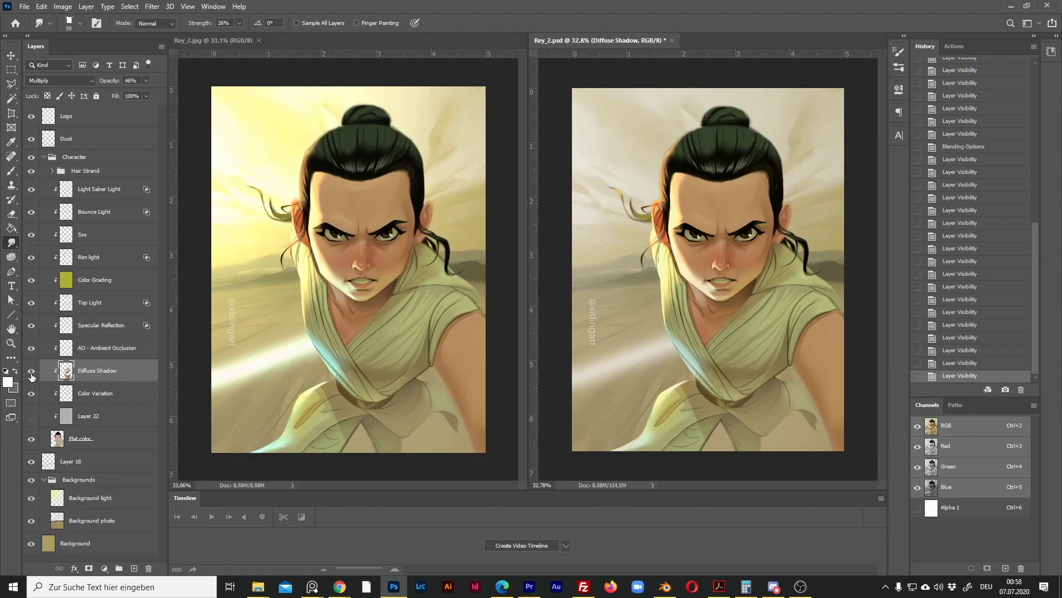
pyautogui.click(32, 376)
pyautogui.click(31, 375)
pyautogui.click(32, 376)
pyautogui.click(31, 376)
# - Preview the Color Variation layer hidden and shown, and set its blend mode to Normal
pyautogui.click(121, 395)
pyautogui.click(31, 394)
pyautogui.click(31, 393)
pyautogui.click(61, 80)
pyautogui.click(59, 90)
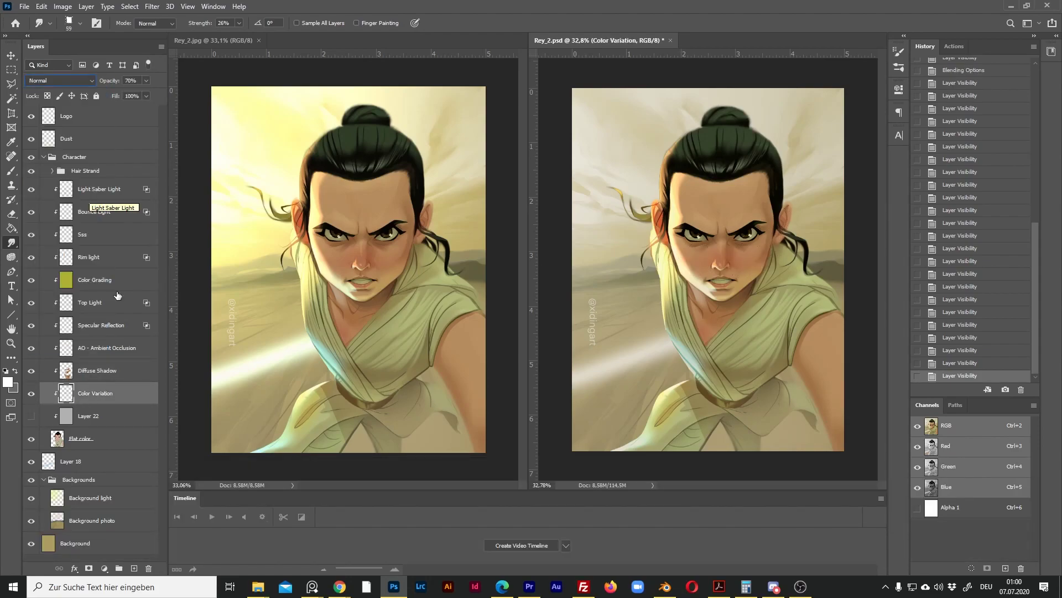
# - Show only the Flat color layer by hiding all other layers, and set its blend mode to Normal
pyautogui.click(57, 441)
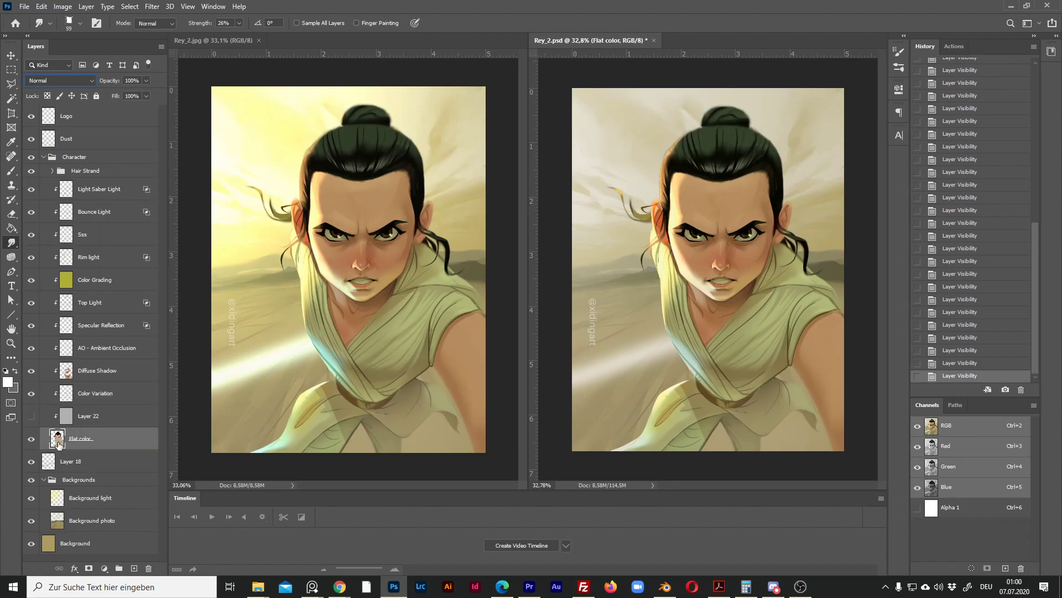
pyautogui.keyDown('alt'); pyautogui.click(31, 439); pyautogui.keyUp('alt')
pyautogui.click(63, 82)
pyautogui.click(59, 90)
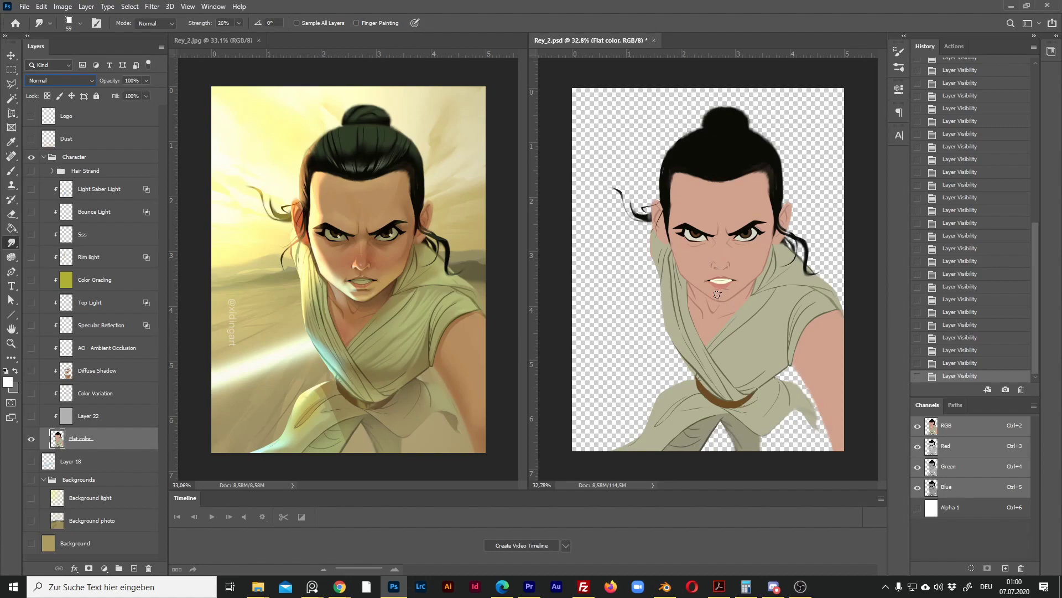
# - Restore the visibility of the hidden layers, then select the Background light layer and toggle it to compare the background glow
pyautogui.hotkey('ctrl', 'z')
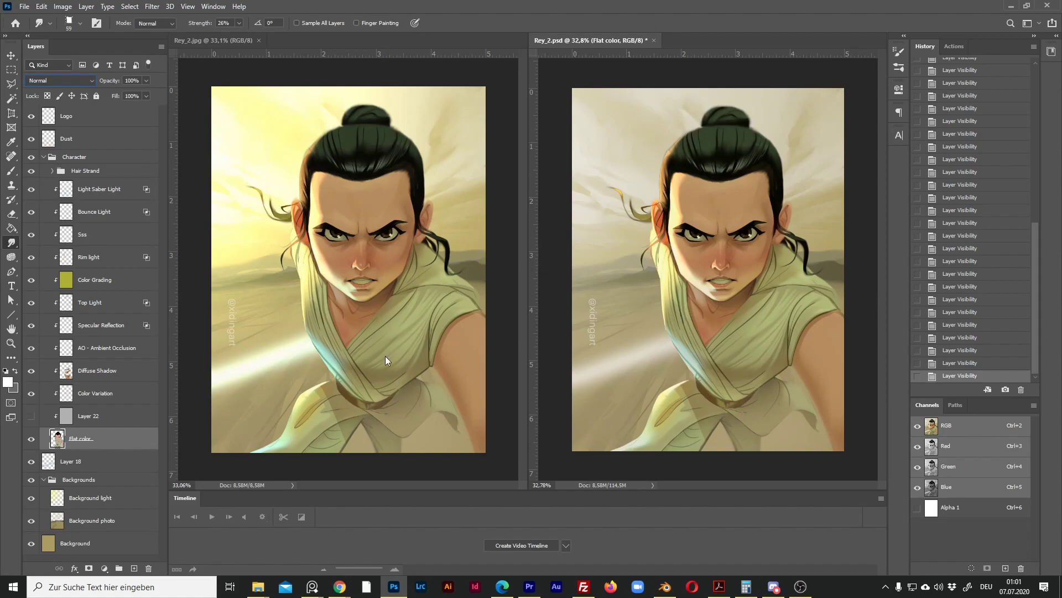
pyautogui.click(135, 502)
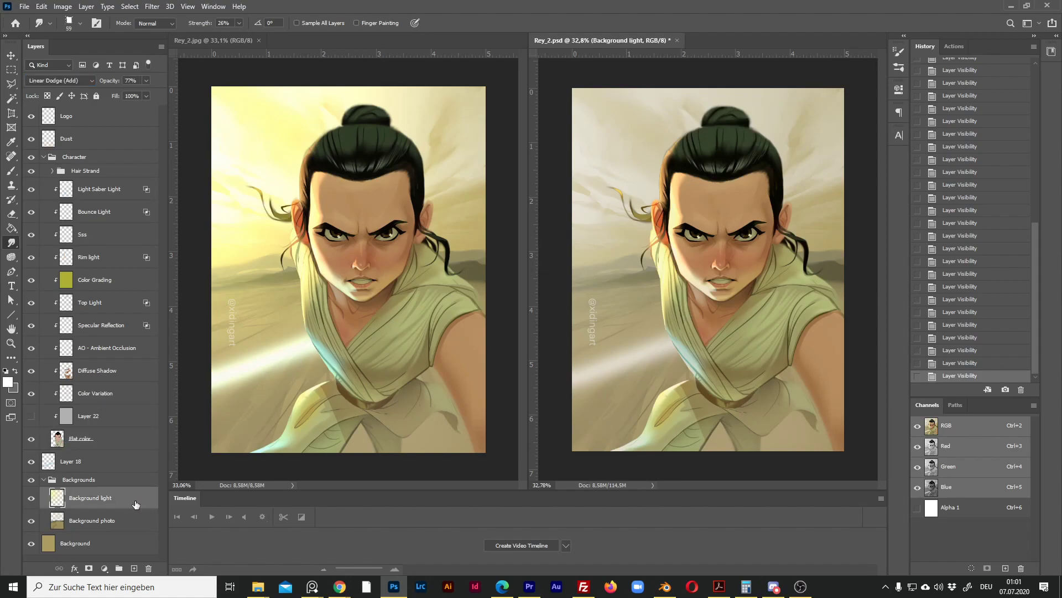
pyautogui.click(78, 82)
pyautogui.click(32, 499)
pyautogui.click(31, 499)
pyautogui.click(32, 498)
pyautogui.click(31, 498)
pyautogui.click(31, 498)
# - Turn off Transparency Shapes Layer in the Background light layer's advanced blending options
pyautogui.doubleClick(139, 493)
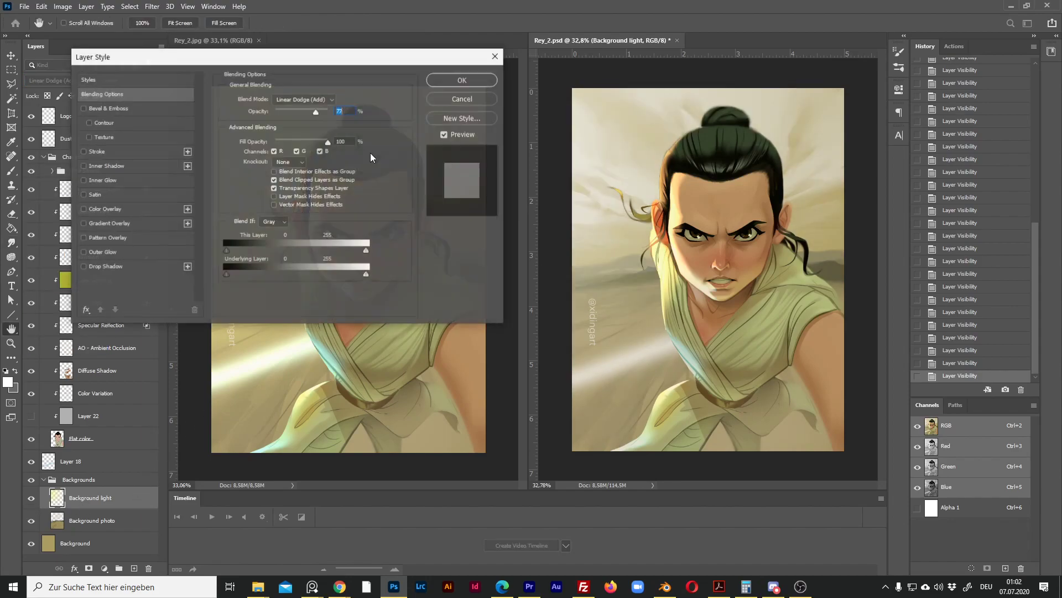
pyautogui.click(291, 188)
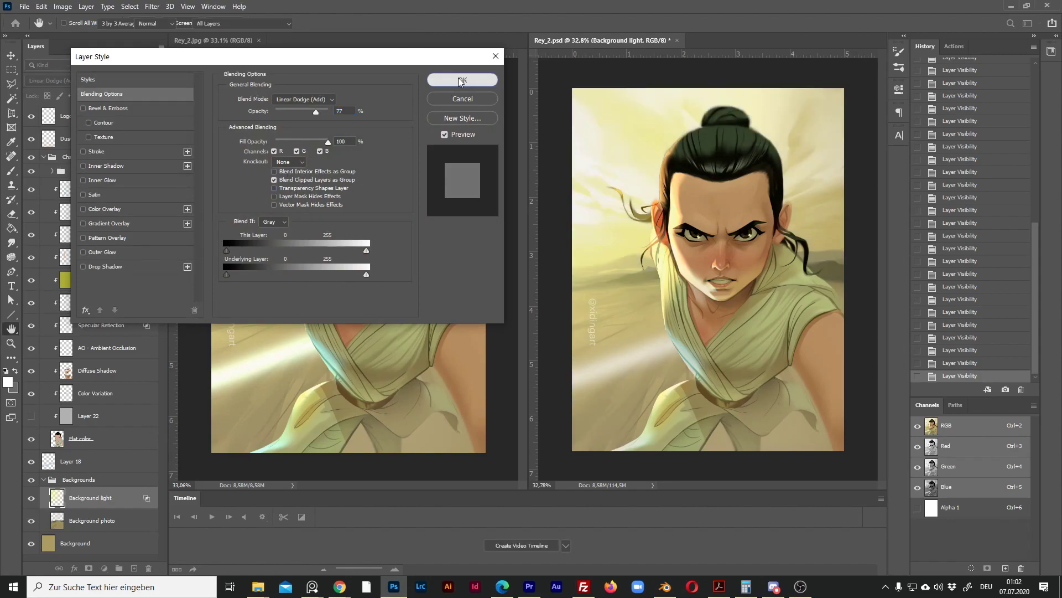
pyautogui.click(462, 80)
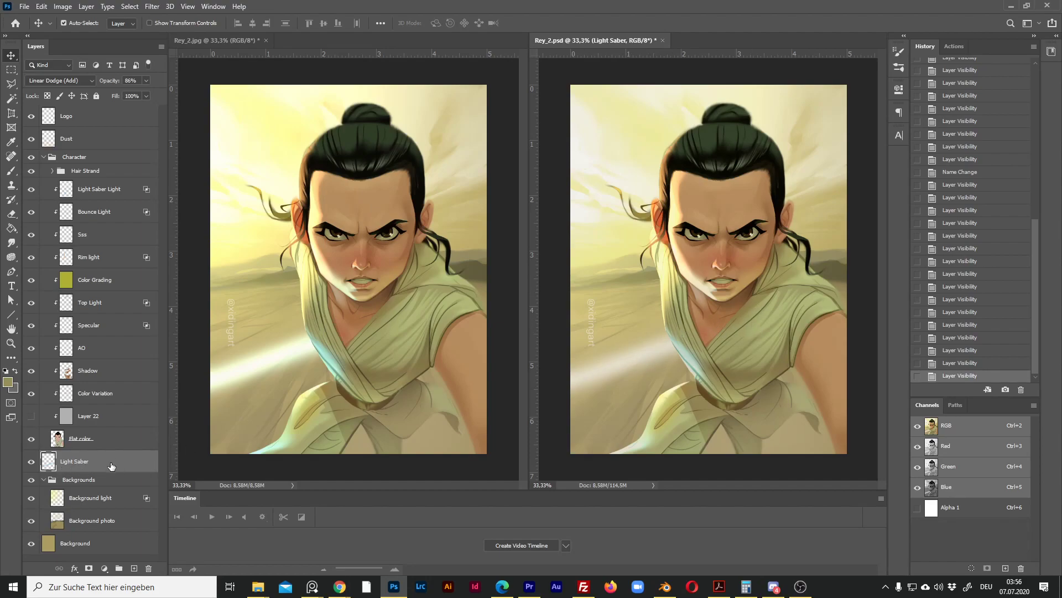
# - Preview the Light Saber layer hidden and shown, and turn off Transparency Shapes Layer in its blending options
pyautogui.click(33, 463)
pyautogui.click(34, 464)
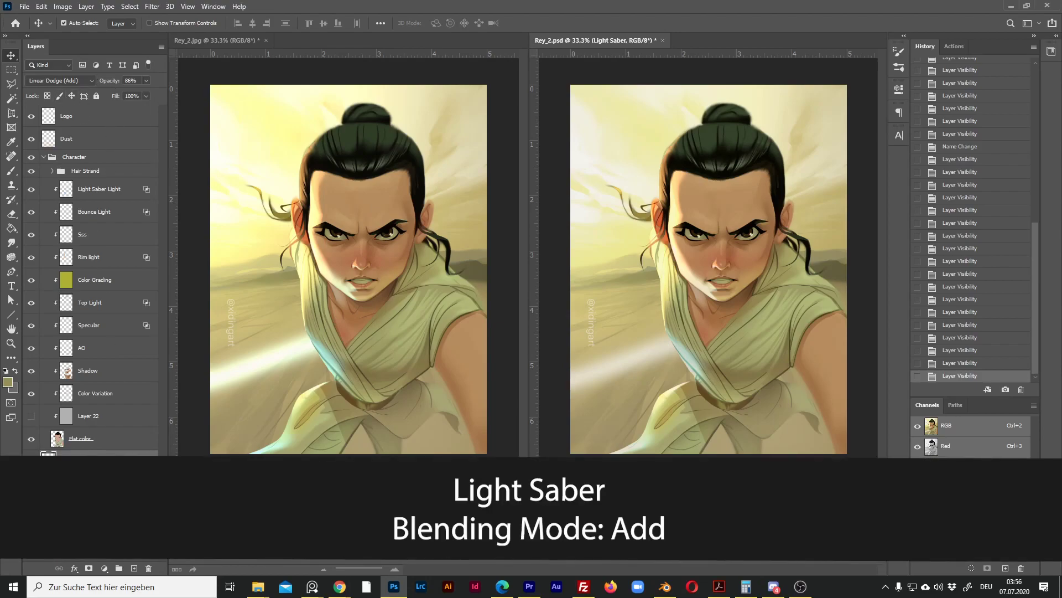
pyautogui.doubleClick(100, 464)
pyautogui.click(449, 77)
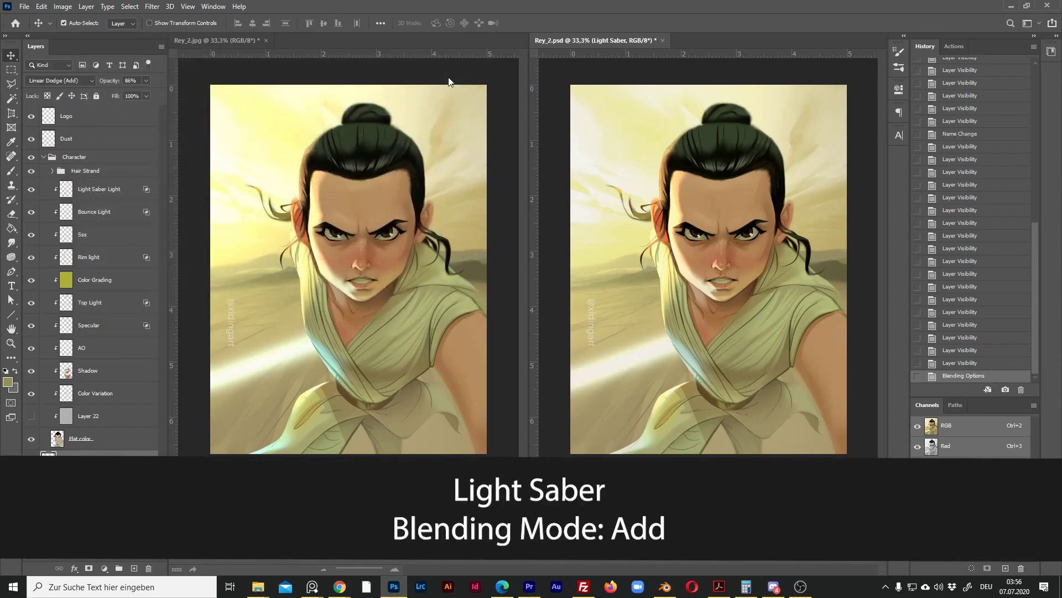
# - Compare the light saber glow before and after the blending options change by switching between the last two history states
pyautogui.click(950, 363)
pyautogui.click(950, 375)
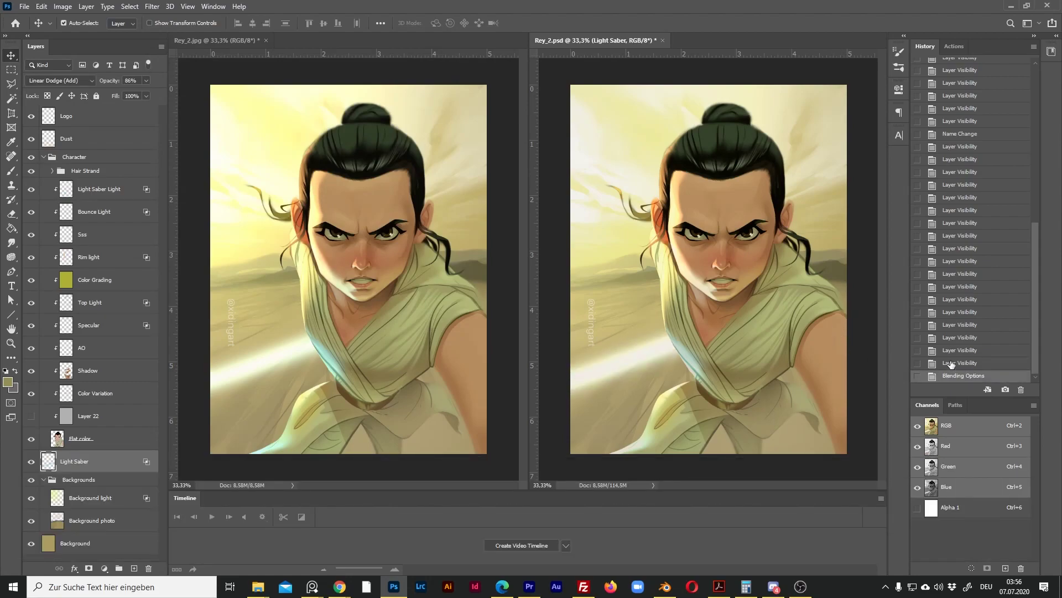
pyautogui.click(951, 364)
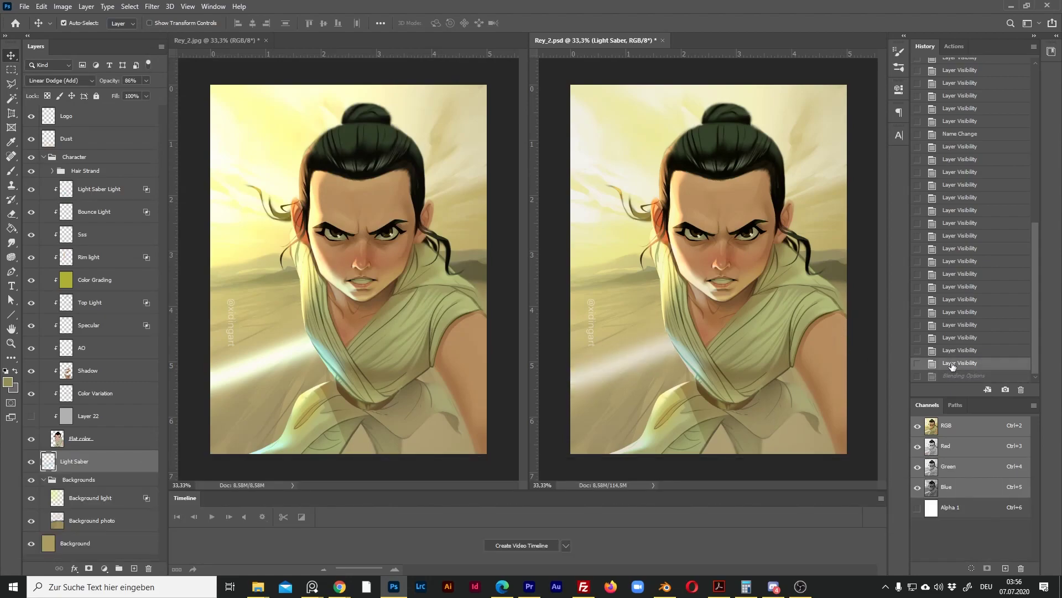
pyautogui.click(955, 376)
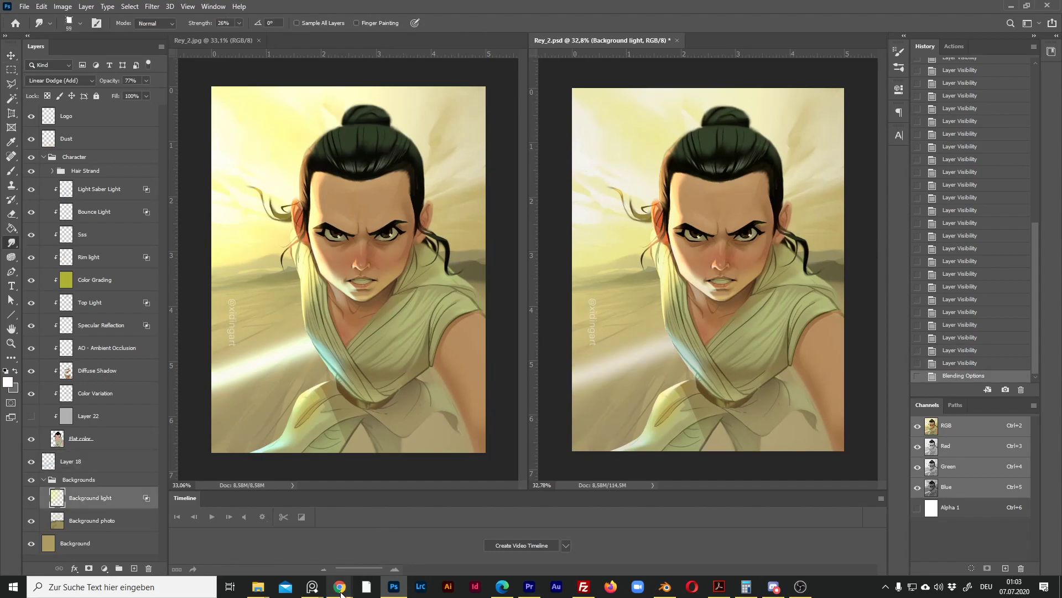
# - Switch to the Procreate Folio discussion in Chrome and view the profile of the author who posted the Add blend mode solution
pyautogui.moveTo(339, 586)
pyautogui.click(353, 540)
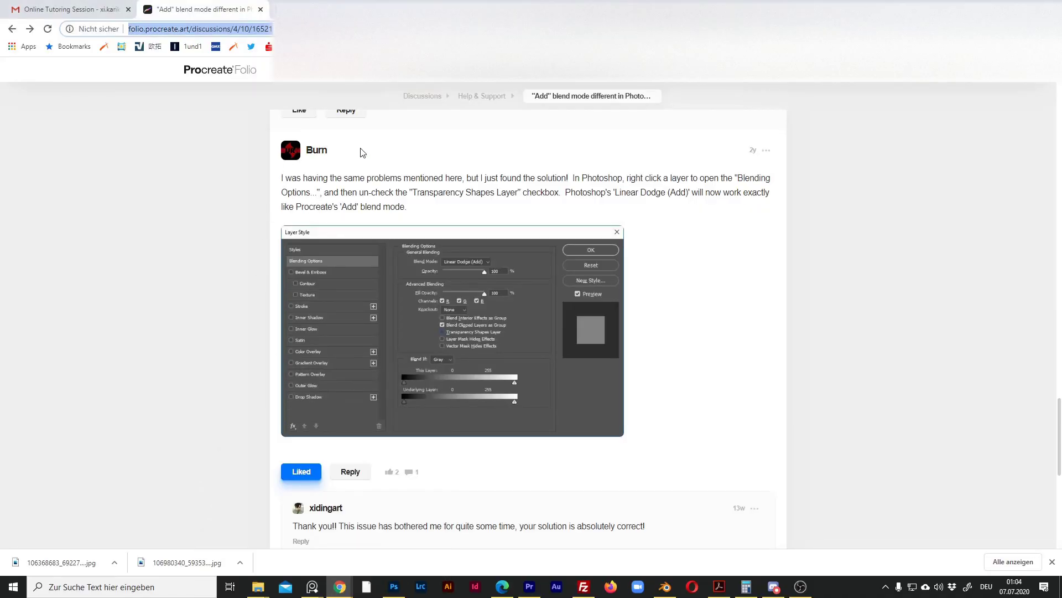
pyautogui.click(314, 151)
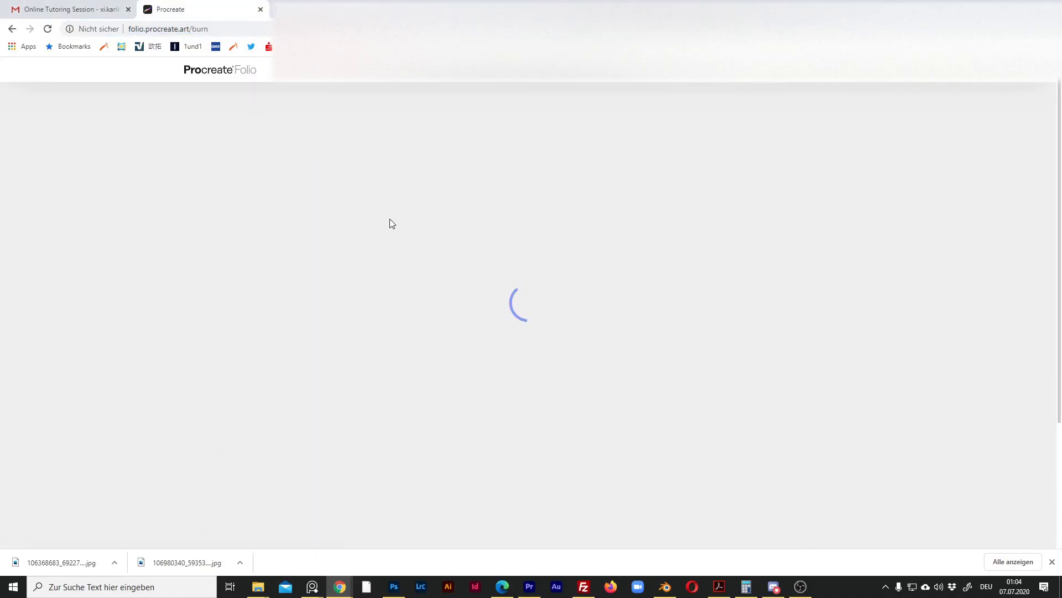
pyautogui.scroll(-2, 470, 352)
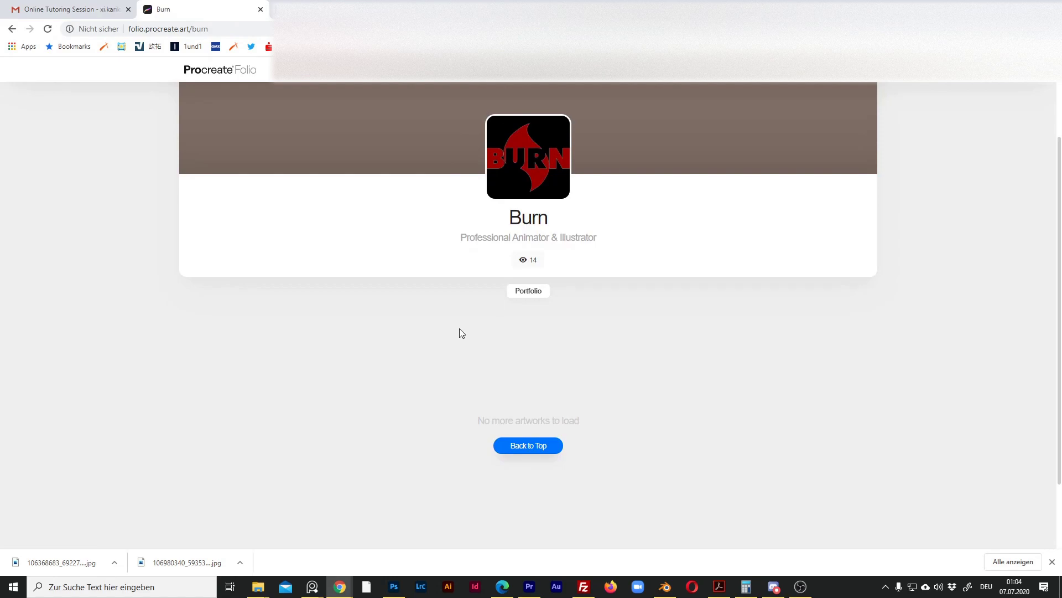